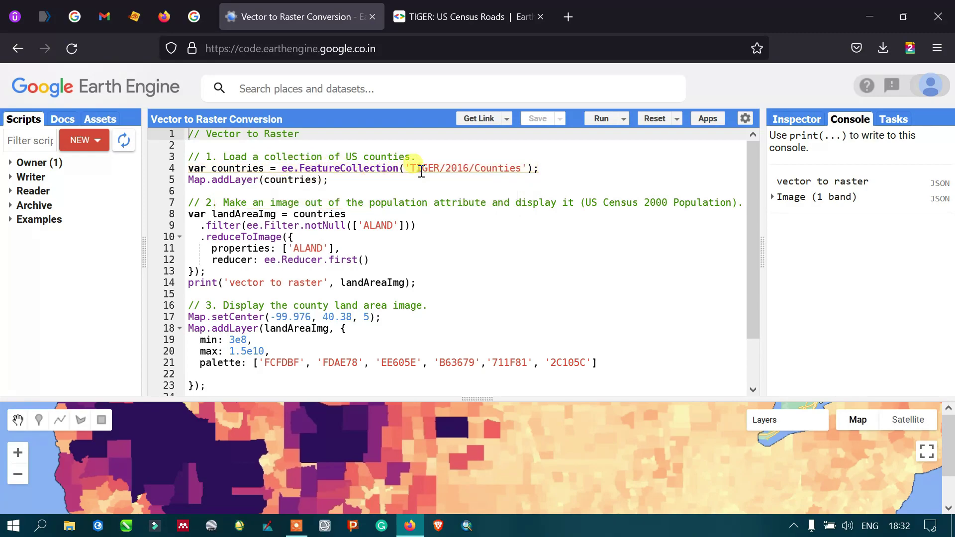
# - Inspect the counties loading line, read the TIGER 2016 Counties catalog description, then return to the script
pyautogui.click(511, 170)
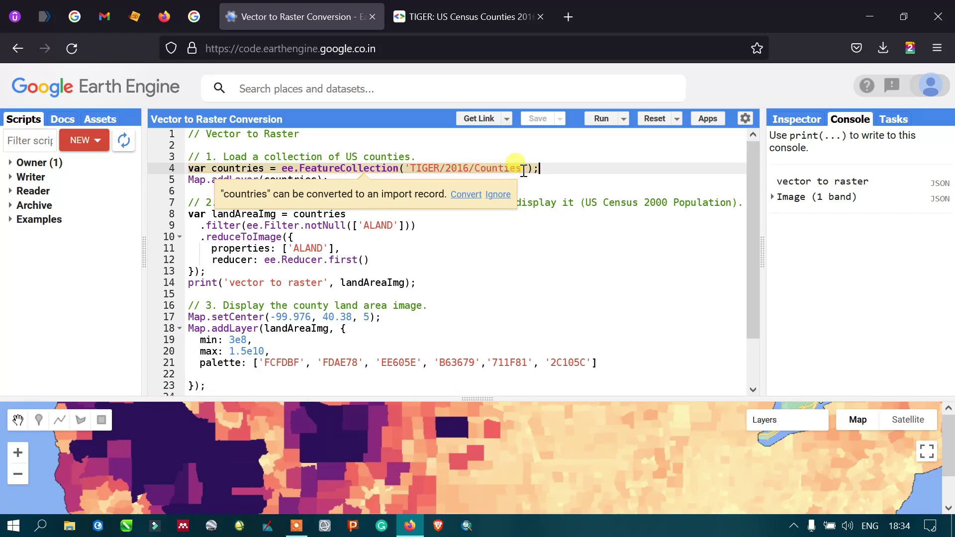
pyautogui.moveTo(540, 169); pyautogui.dragTo(294, 169)
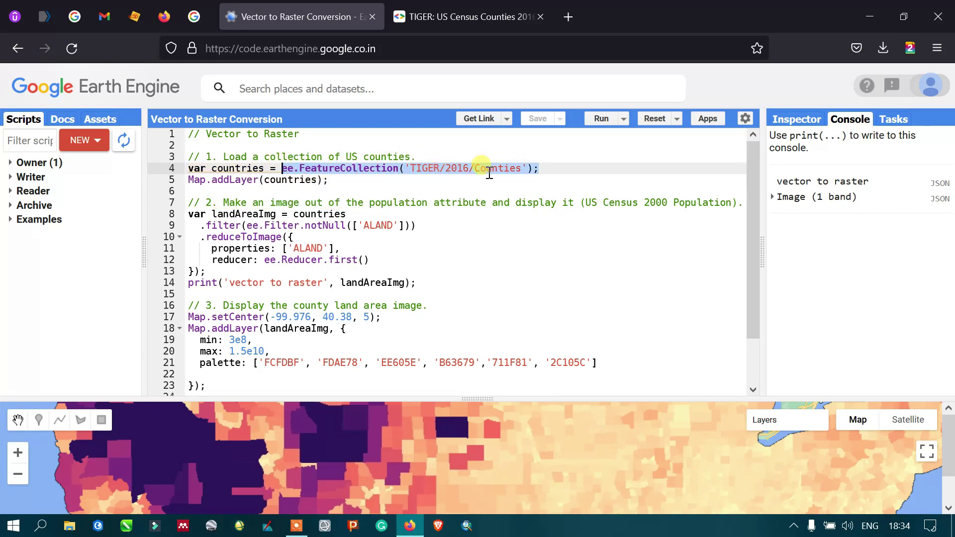
pyautogui.click(428, 174)
pyautogui.click(452, 16)
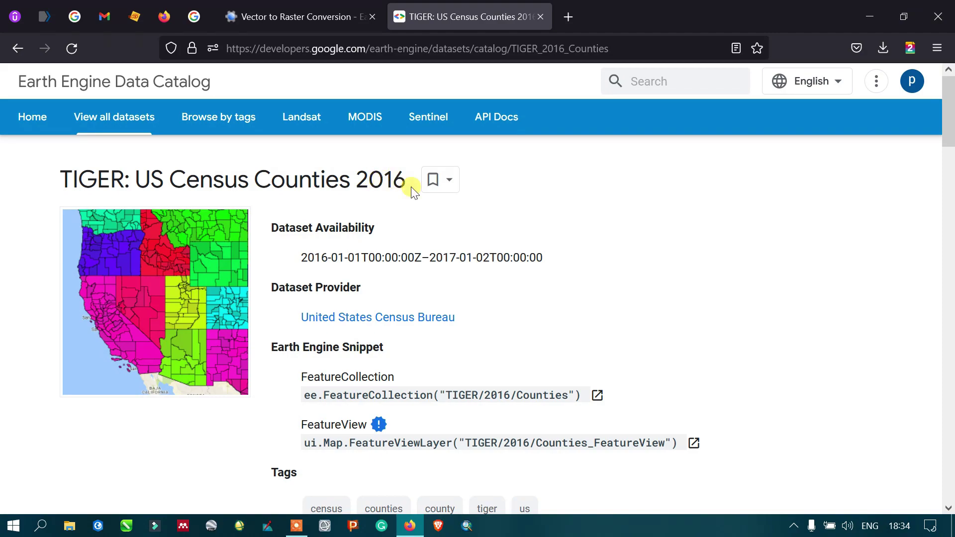
pyautogui.scroll(-2, 439, 305)
pyautogui.scroll(-1, 440, 302)
pyautogui.scroll(-1, 441, 301)
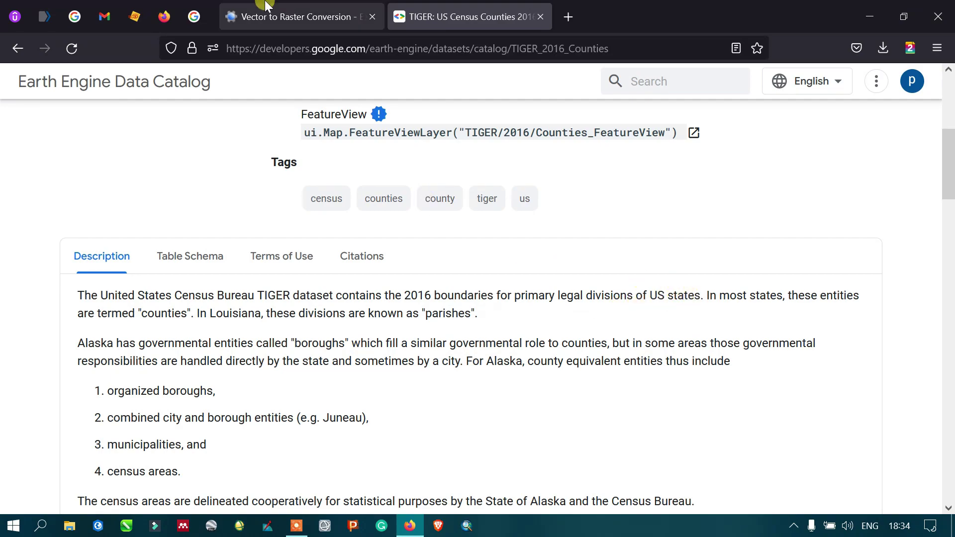
pyautogui.click(276, 16)
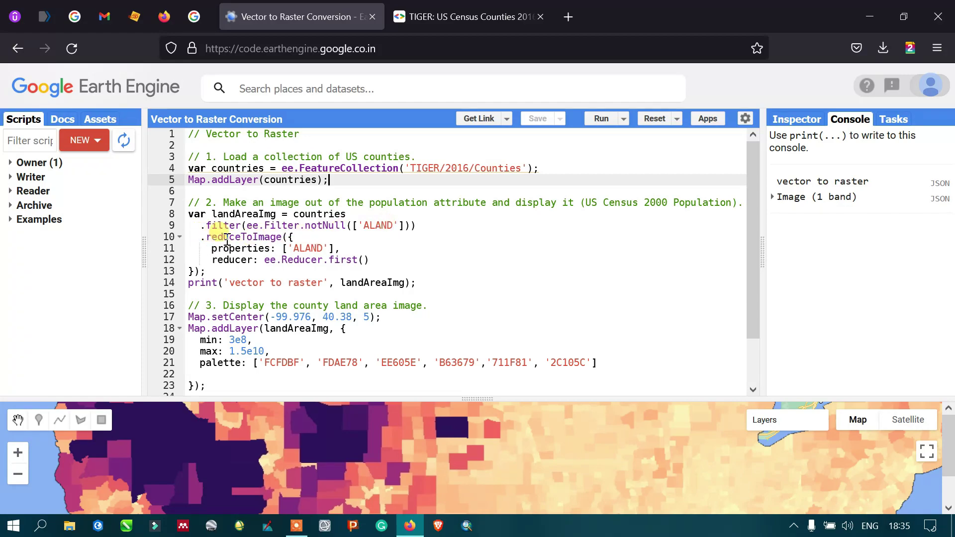
pyautogui.moveTo(294, 237); pyautogui.dragTo(208, 239)
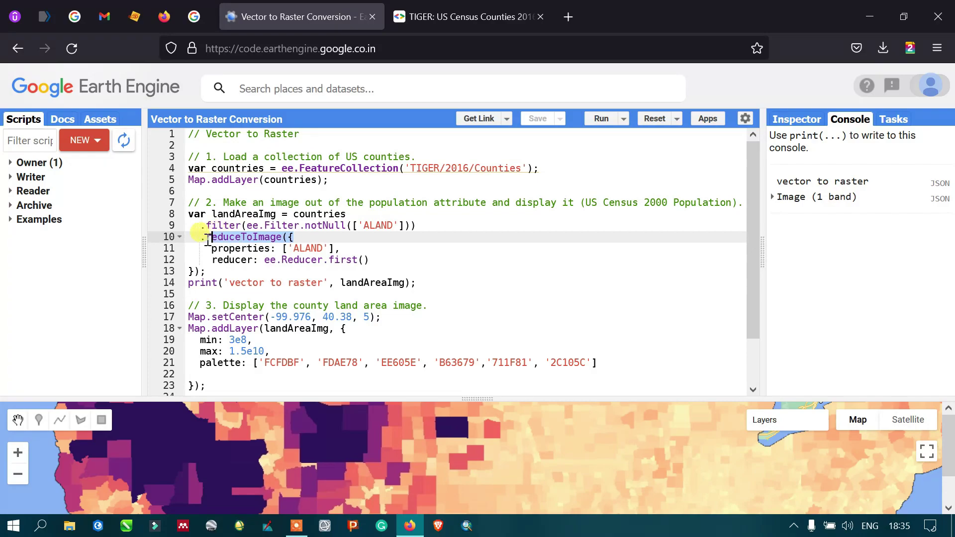
pyautogui.click(297, 237)
pyautogui.moveTo(297, 238); pyautogui.dragTo(200, 240)
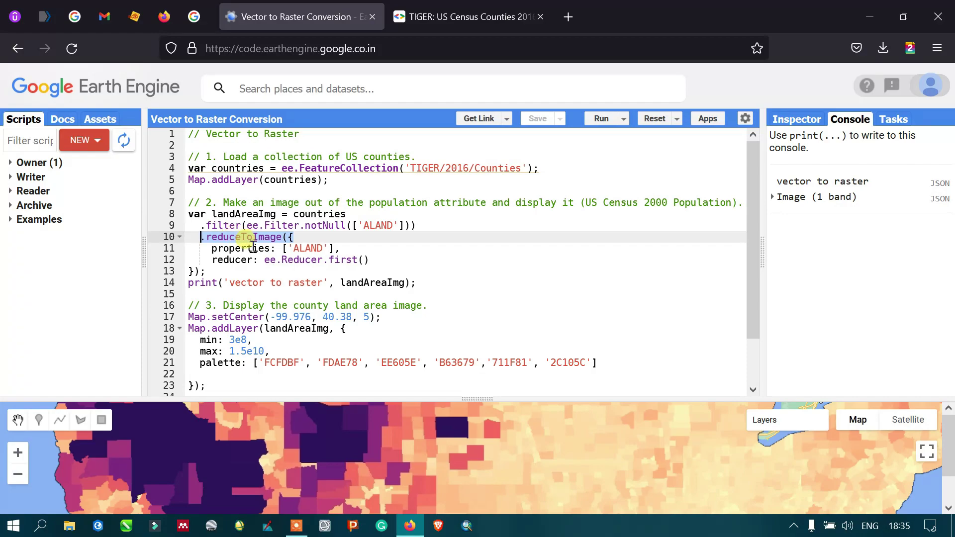
pyautogui.click(304, 239)
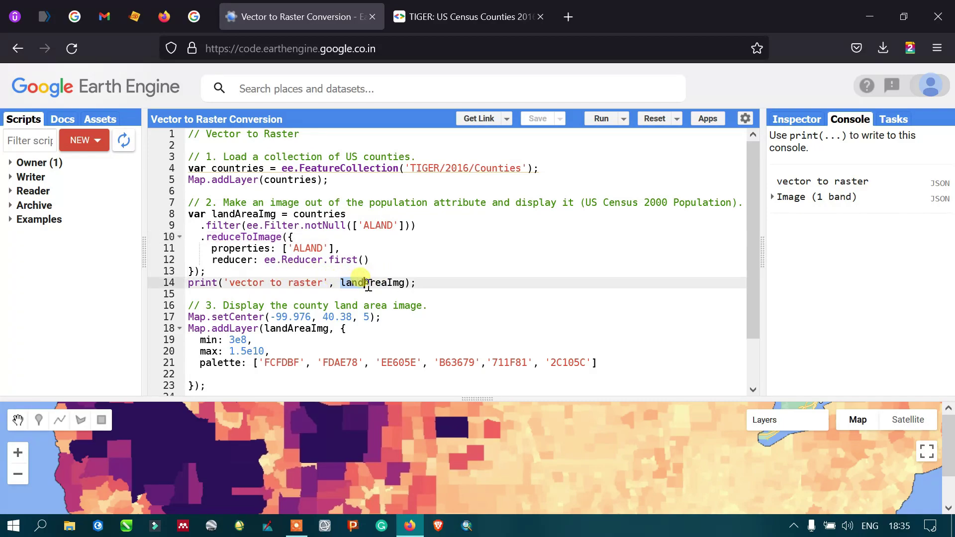
pyautogui.moveTo(340, 283); pyautogui.dragTo(405, 283)
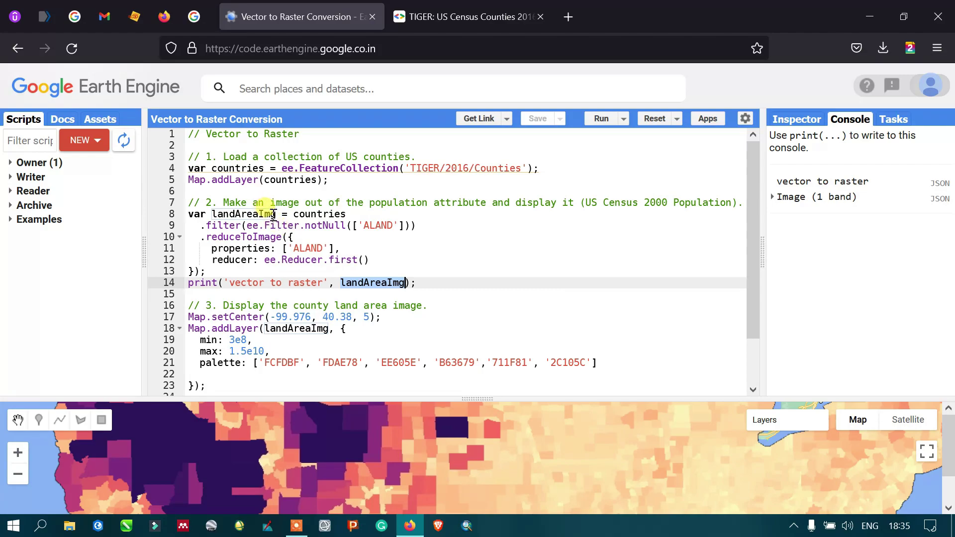
pyautogui.moveTo(277, 214); pyautogui.dragTo(212, 213)
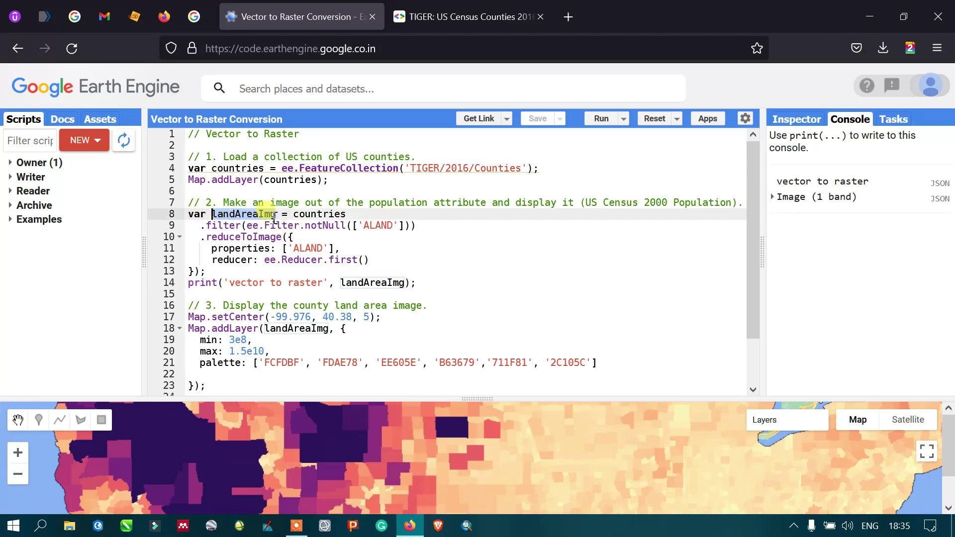
pyautogui.click(351, 340)
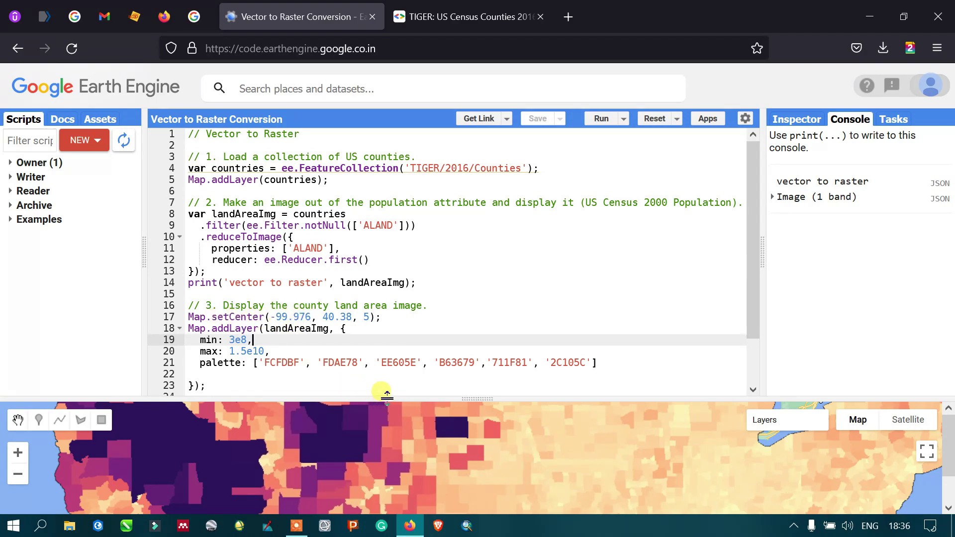
# - Resize the editor and map, highlight the line 21 palette codes, and reset the output
pyautogui.moveTo(387, 386); pyautogui.dragTo(387, 337)
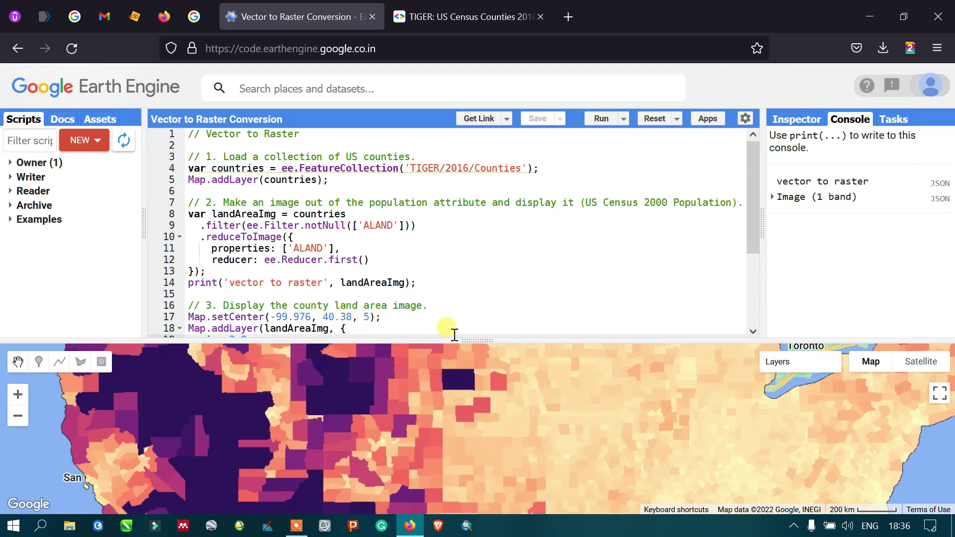
pyautogui.moveTo(456, 337); pyautogui.dragTo(455, 378)
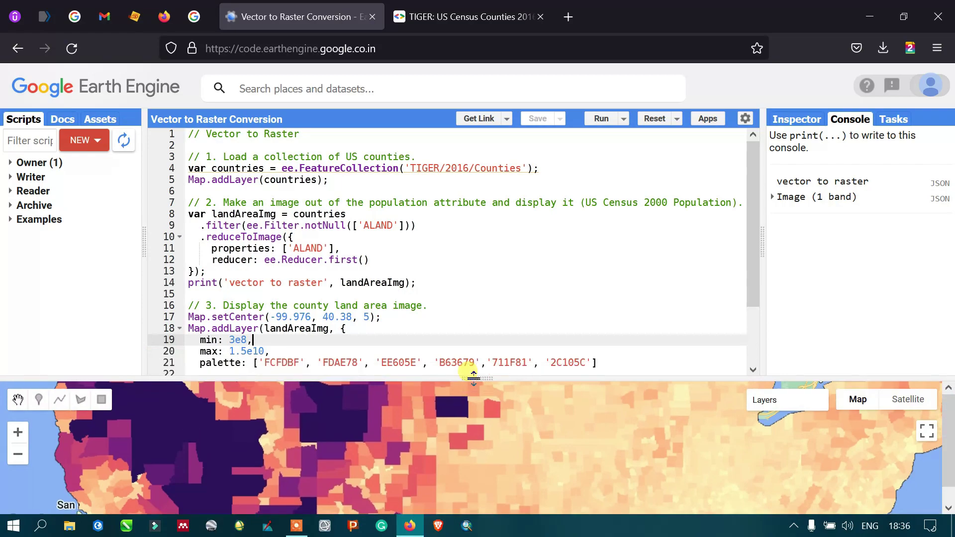
pyautogui.click(365, 316)
pyautogui.click(359, 337)
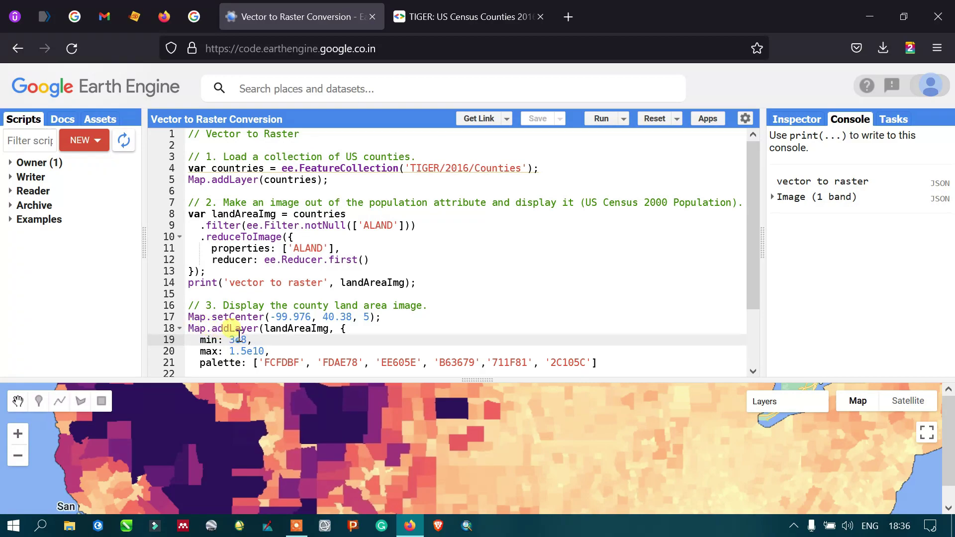
pyautogui.scroll(-2, 291, 325)
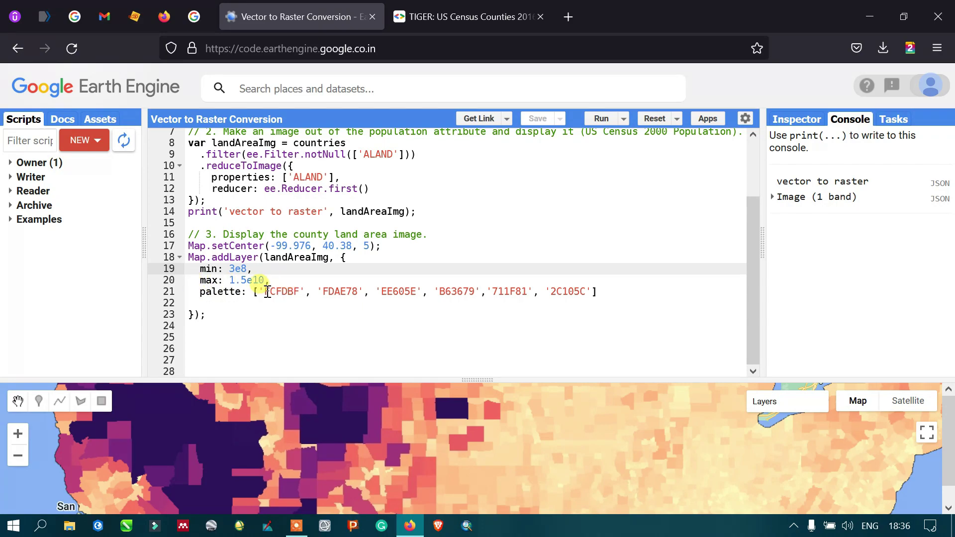
pyautogui.moveTo(266, 291); pyautogui.dragTo(587, 293)
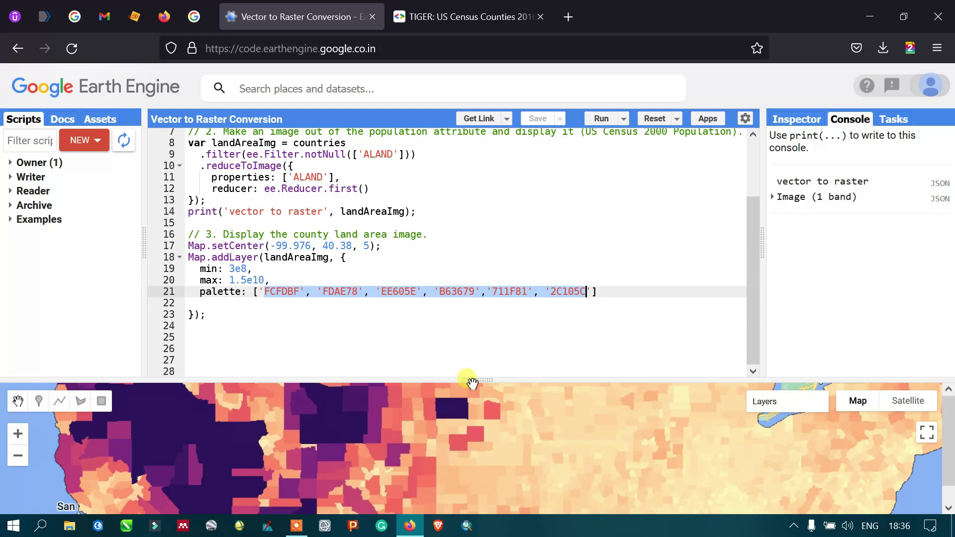
pyautogui.click(654, 118)
# - Run the script and centre the enlarged map on the US land-area raster
pyautogui.moveTo(474, 379); pyautogui.dragTo(456, 270)
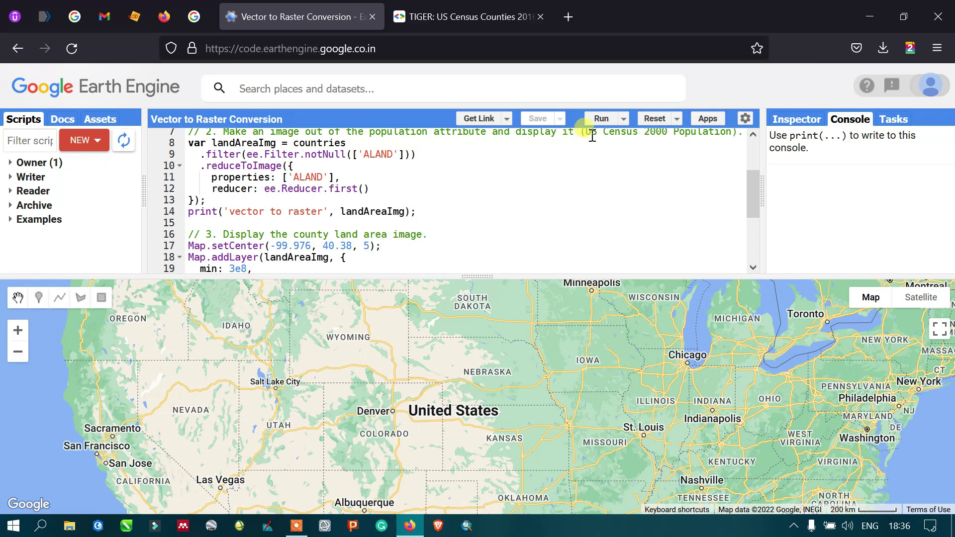
pyautogui.scroll(2, 565, 186)
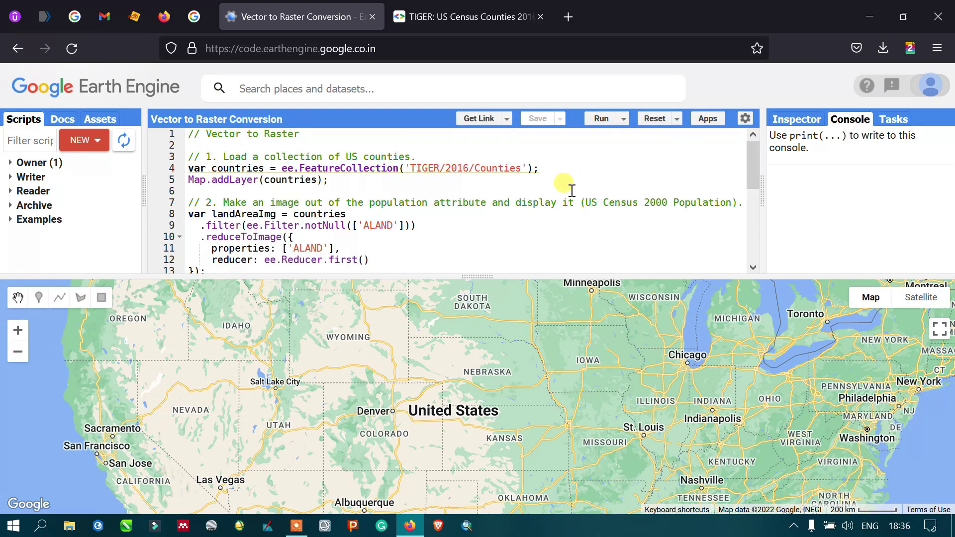
pyautogui.click(596, 121)
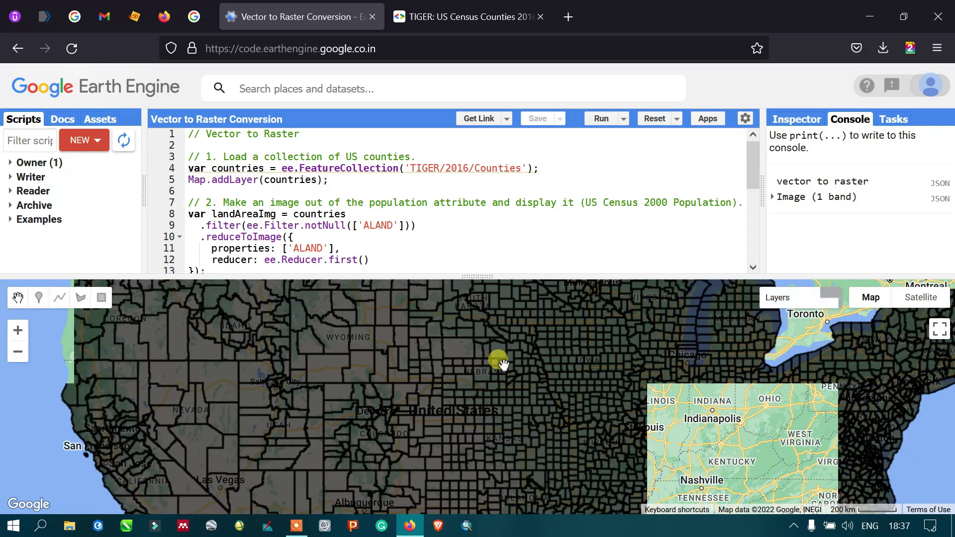
pyautogui.scroll(-1, 499, 361)
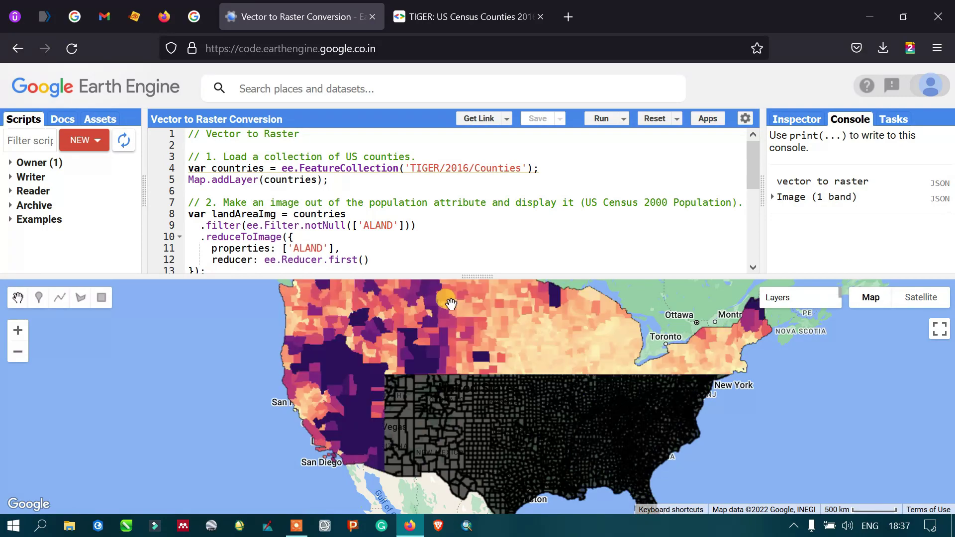
pyautogui.moveTo(590, 383); pyautogui.dragTo(555, 384)
pyautogui.moveTo(529, 337)
pyautogui.mouseDown()
pyautogui.moveTo(355, 318)
pyautogui.moveTo(467, 339)
pyautogui.mouseUp()
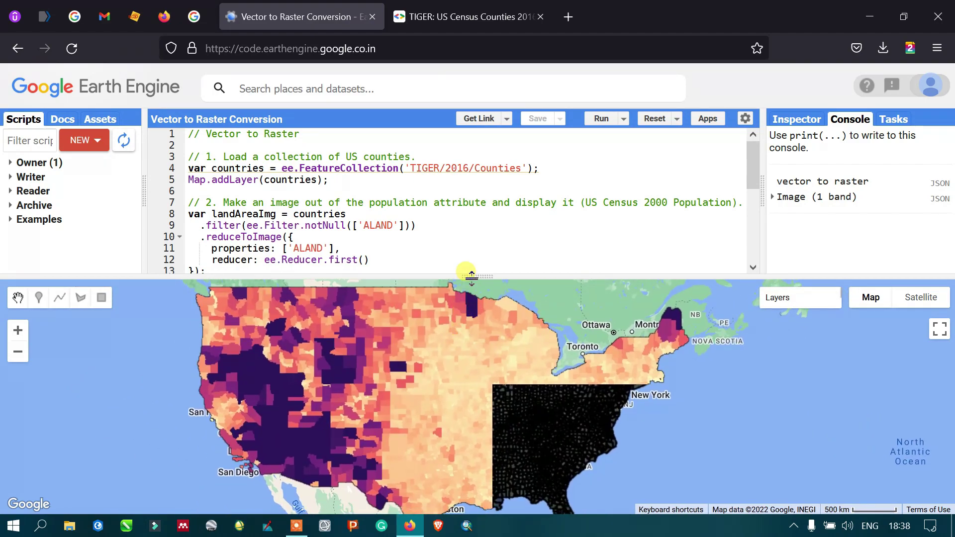
pyautogui.moveTo(467, 275); pyautogui.dragTo(473, 224)
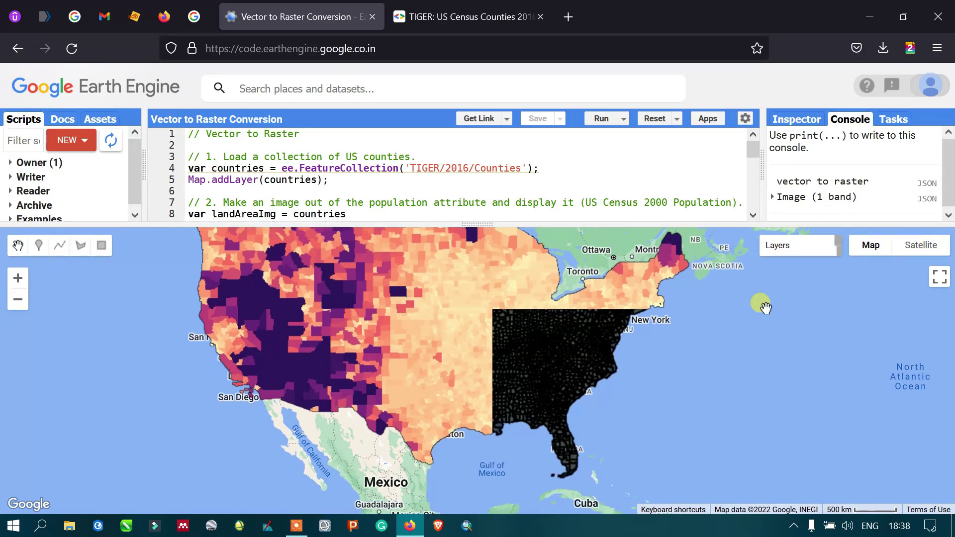
pyautogui.moveTo(757, 265)
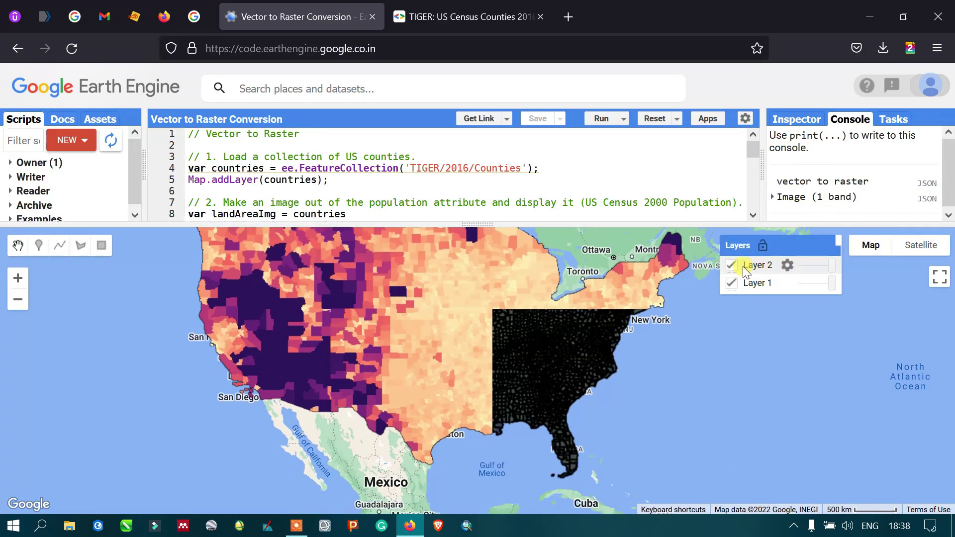
# - Toggle the raster and county outline layers, leaving only the land-area raster (Layer 2) visible
pyautogui.click(732, 265)
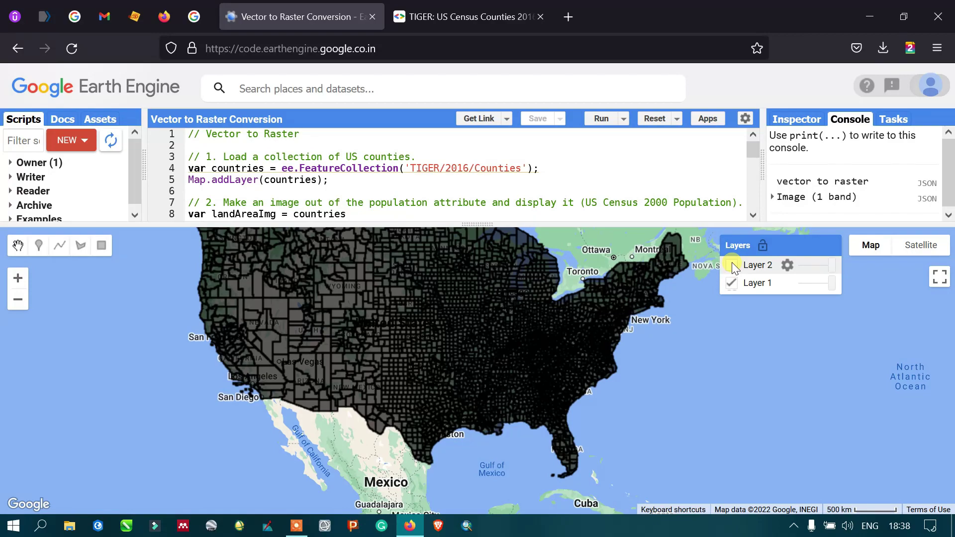
pyautogui.click(733, 266)
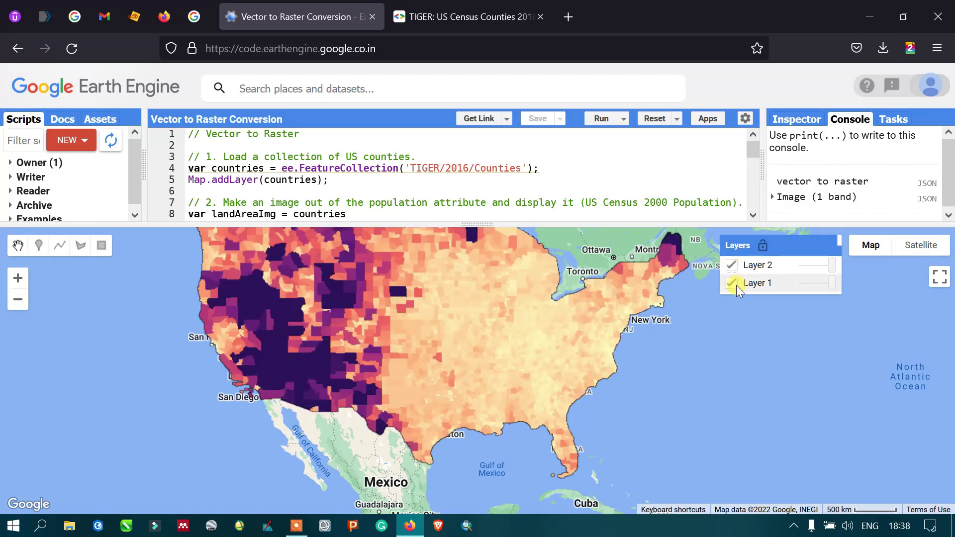
pyautogui.click(733, 284)
pyautogui.click(732, 284)
pyautogui.click(732, 266)
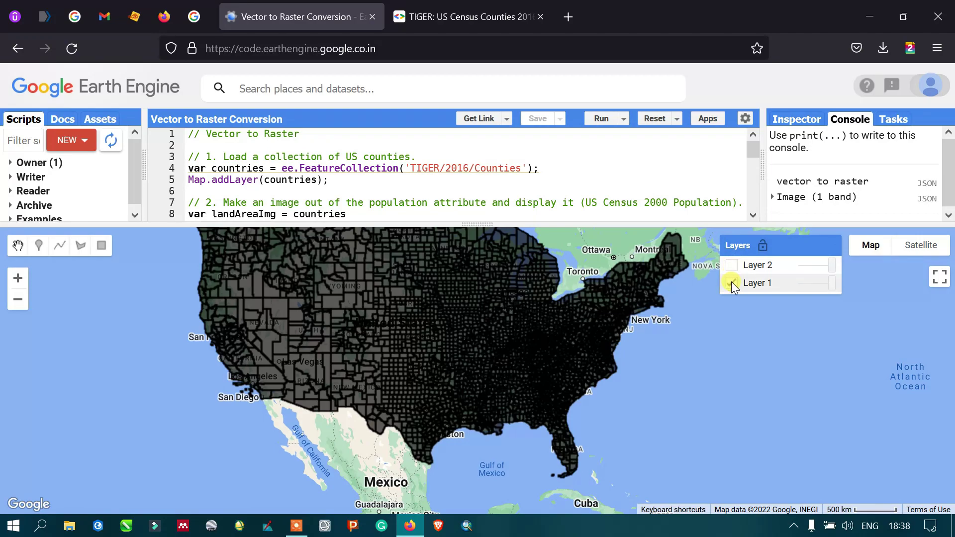
pyautogui.click(733, 284)
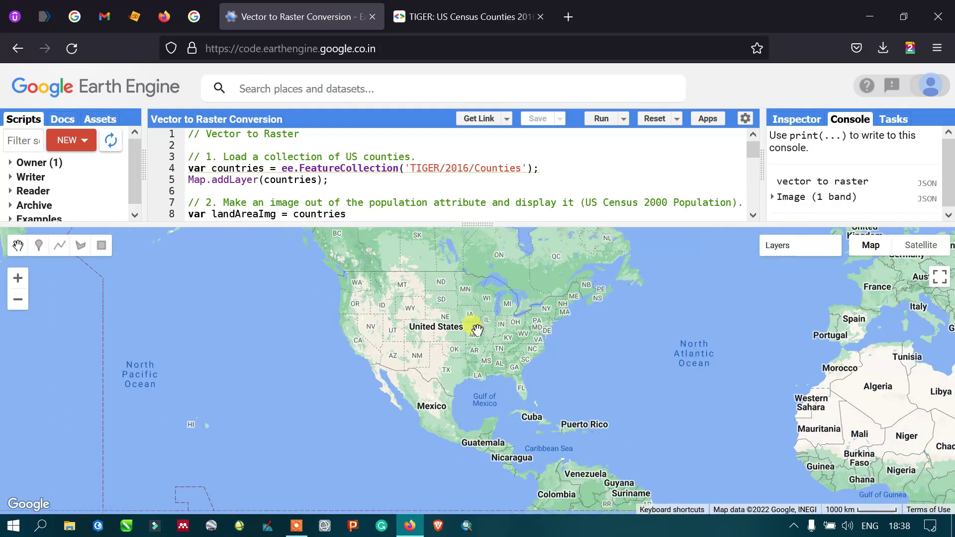
pyautogui.scroll(1, 474, 331)
pyautogui.scroll(1, 477, 329)
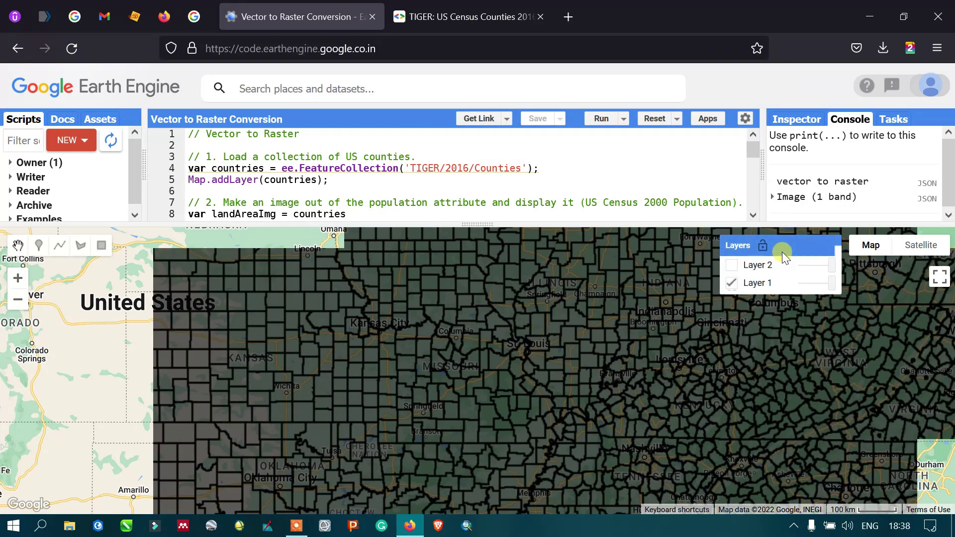
pyautogui.click(771, 266)
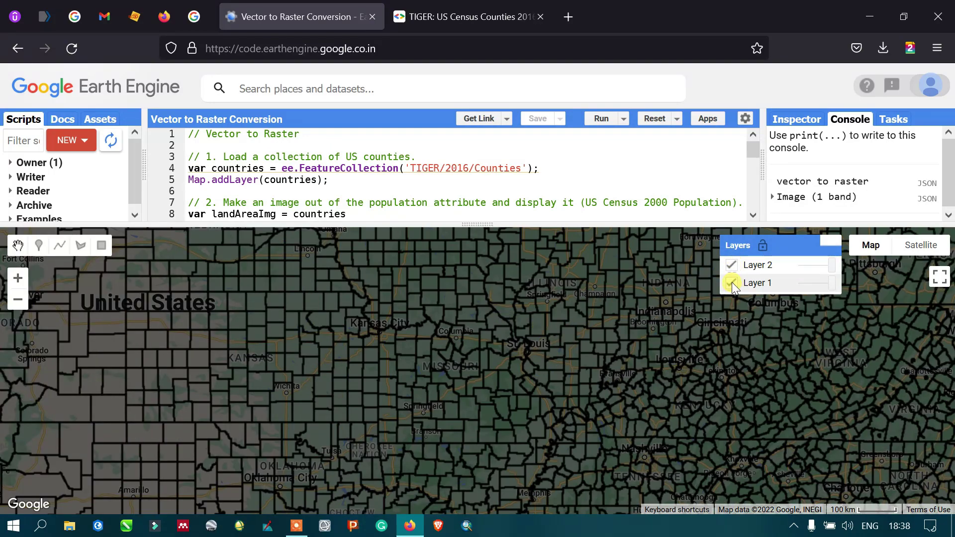
pyautogui.click(731, 282)
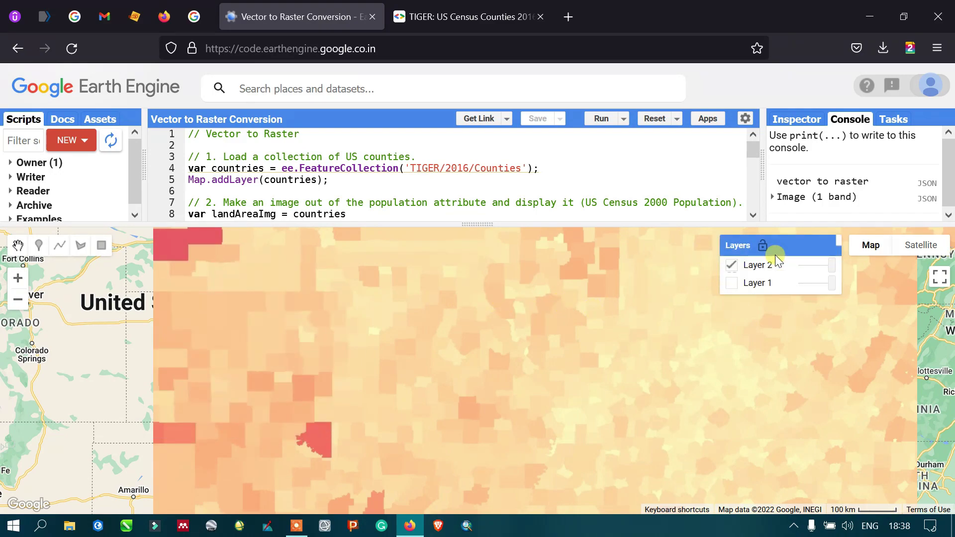
pyautogui.scroll(-1, 385, 342)
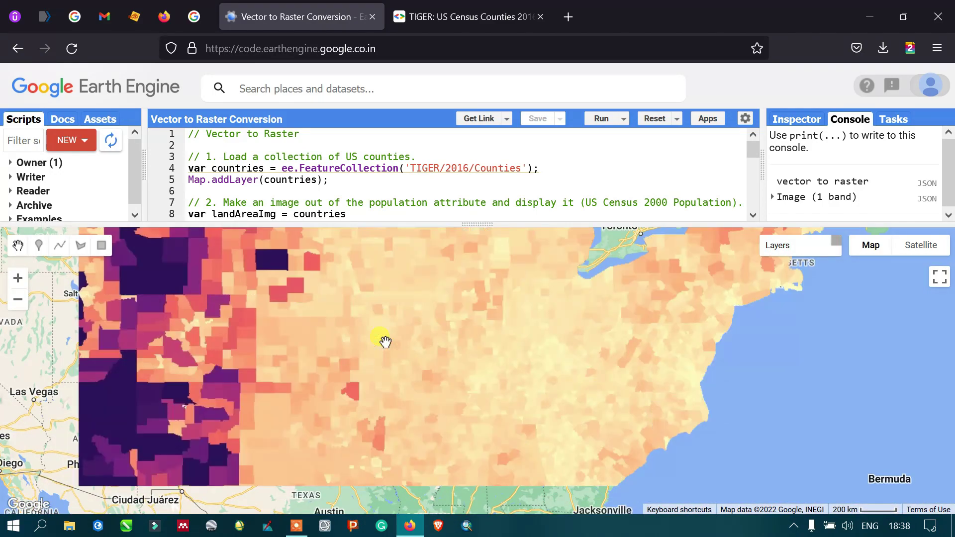
pyautogui.scroll(-2, 418, 353)
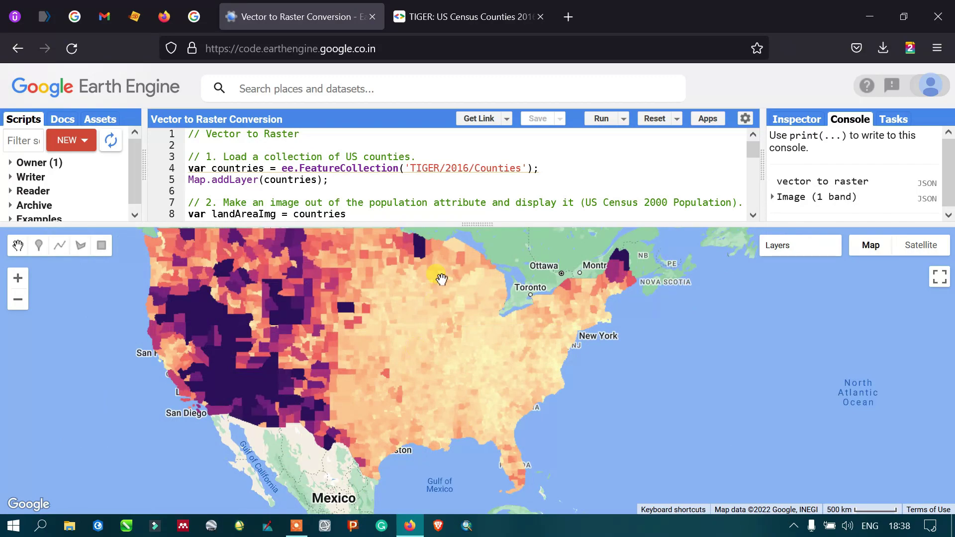
# - Recentre the map and enlarge the code editor to show the min, max and palette lines
pyautogui.moveTo(422, 295); pyautogui.dragTo(512, 324)
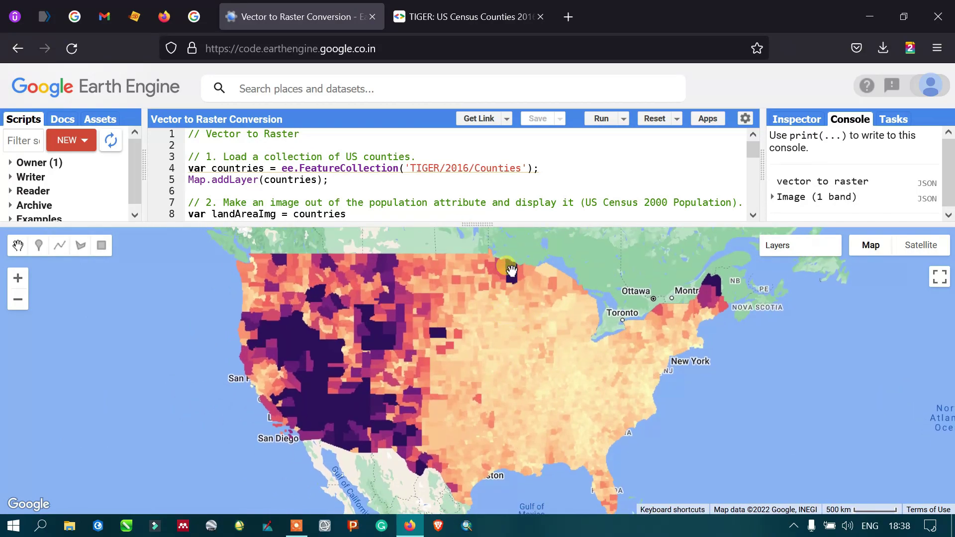
pyautogui.moveTo(472, 222); pyautogui.dragTo(486, 421)
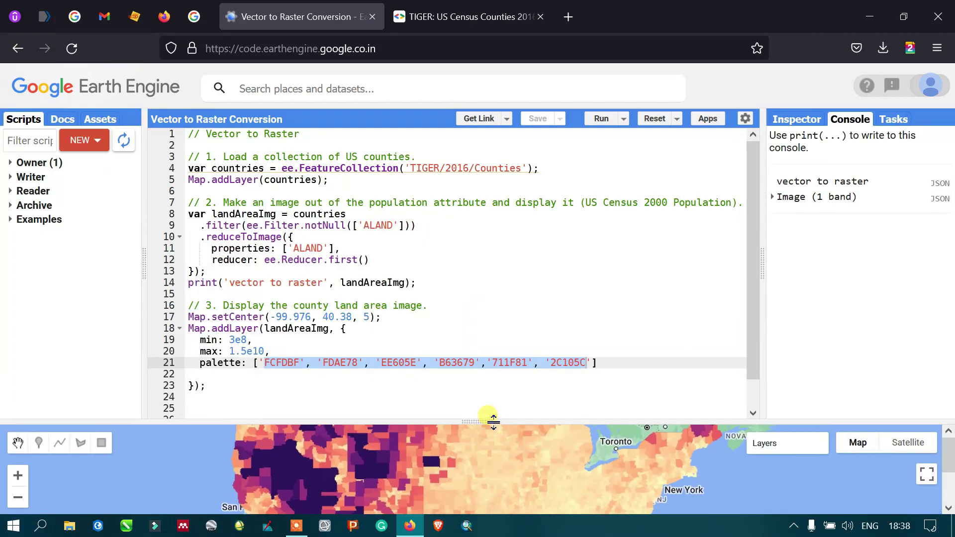
pyautogui.click(487, 363)
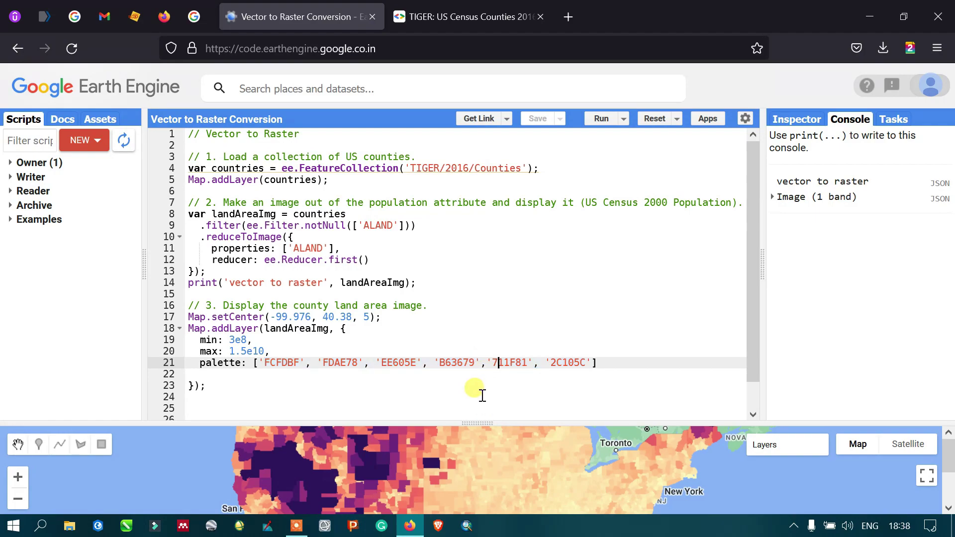